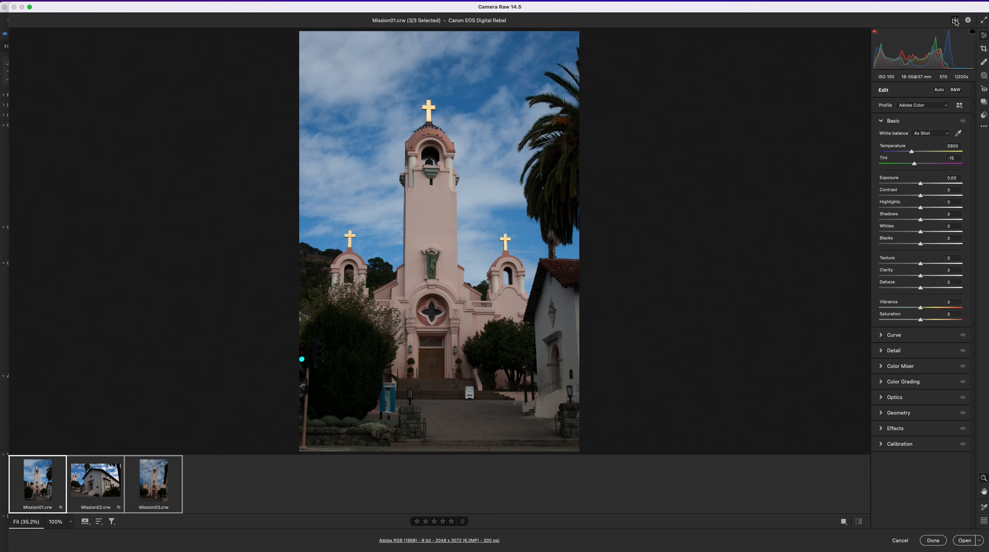
- Open the save options for the three selected Mission raw images and choose JPEG as the output format
{"action": "left_click", "coordinate": [956, 22]}
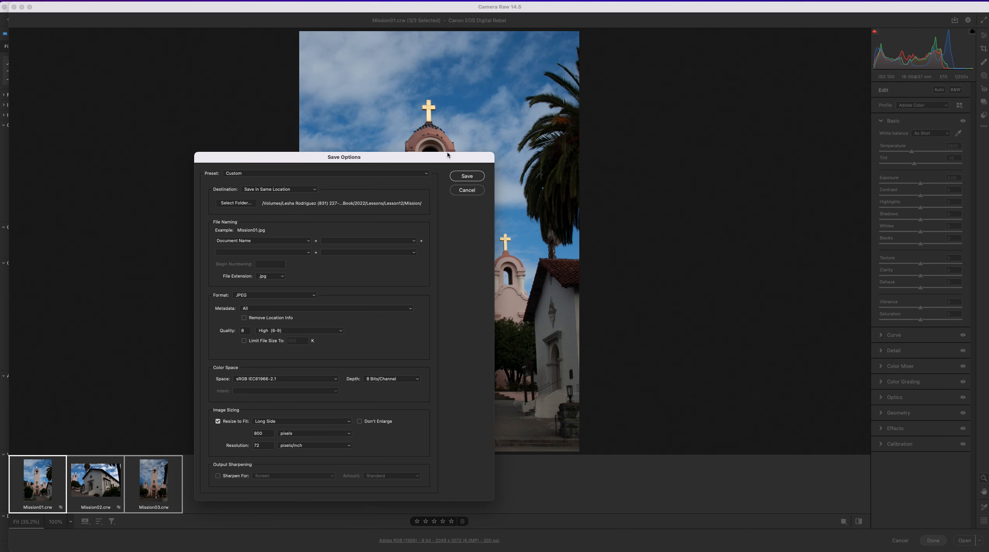
{"action": "left_click_drag", "start_coordinate": [447, 155], "coordinate": [302, 57]}
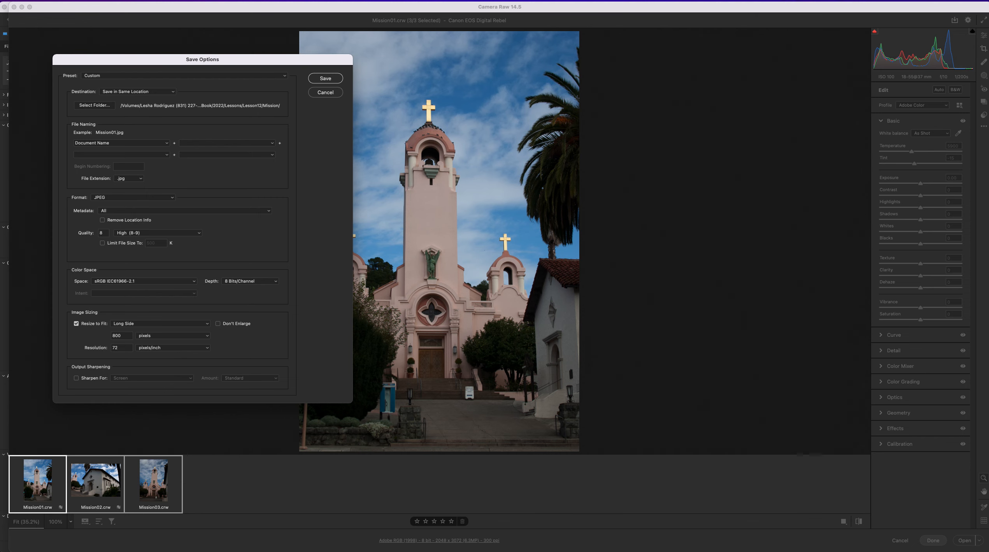
{"action": "left_click", "coordinate": [109, 199]}
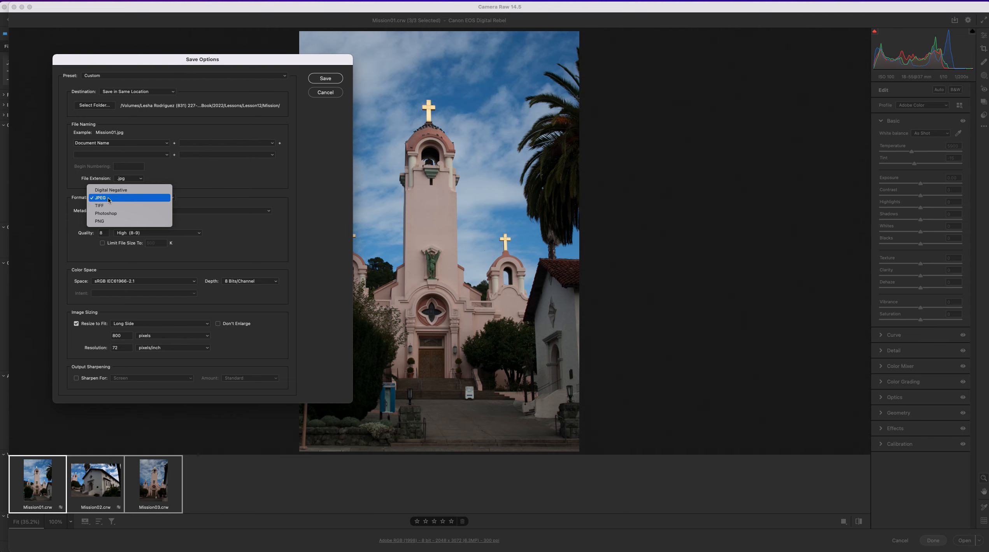
{"action": "left_click", "coordinate": [109, 199]}
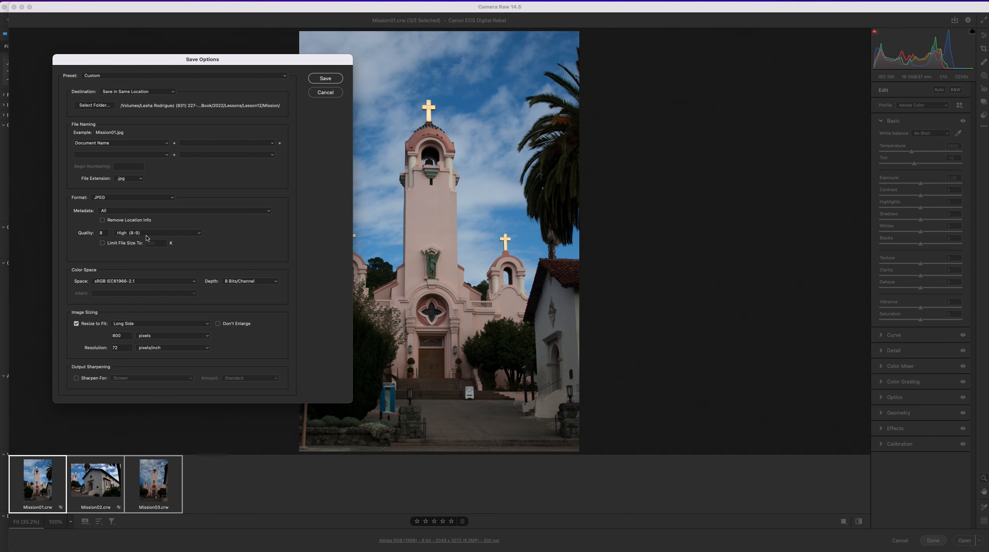
- Set the JPEG output quality to High (8-9)
{"action": "left_click", "coordinate": [199, 233]}
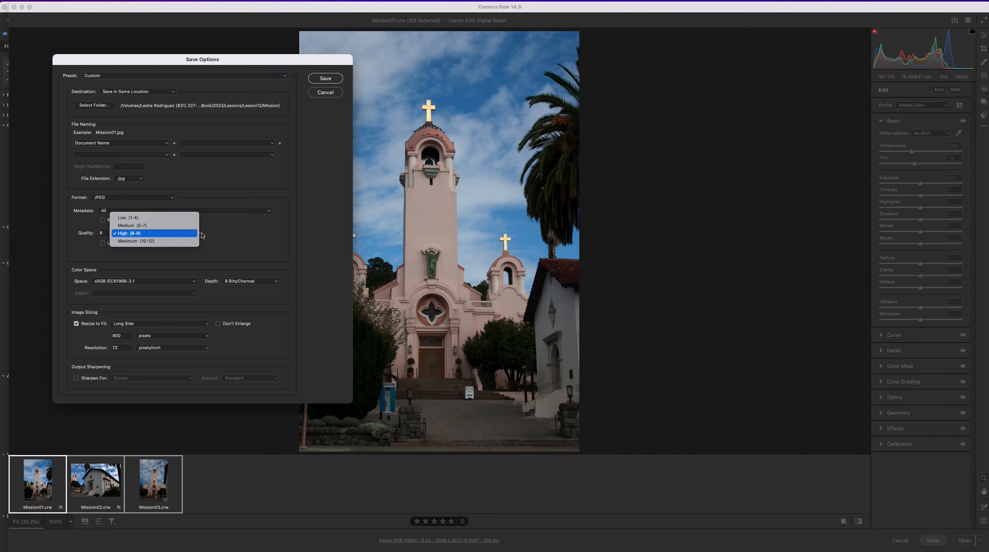
{"action": "left_click", "coordinate": [202, 234]}
{"action": "left_click", "coordinate": [202, 234]}
{"action": "left_click", "coordinate": [197, 225]}
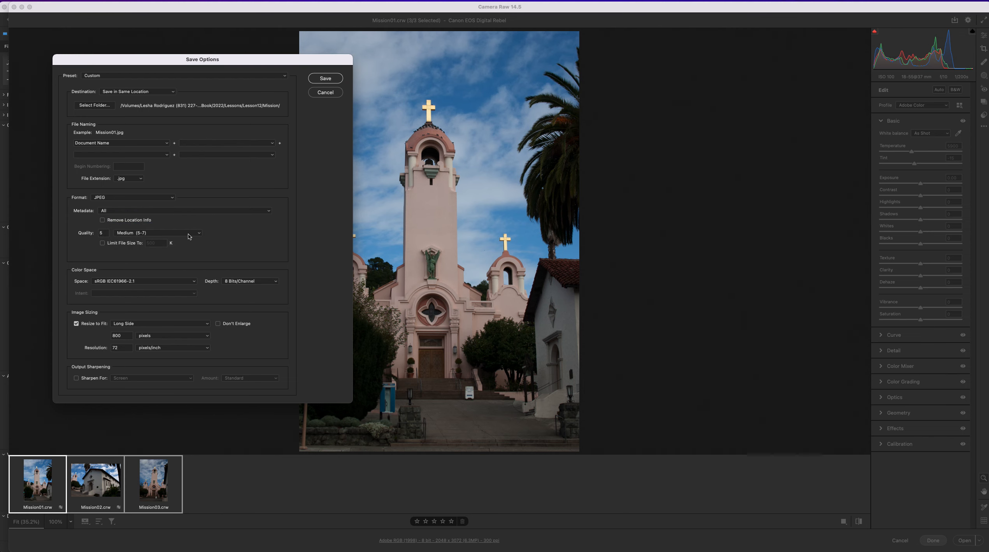
{"action": "left_click", "coordinate": [189, 236]}
{"action": "left_click", "coordinate": [183, 244]}
- Choose sRGB IEC61966-2.1 as the color space for the saved JPEGs
{"action": "left_click", "coordinate": [194, 282]}
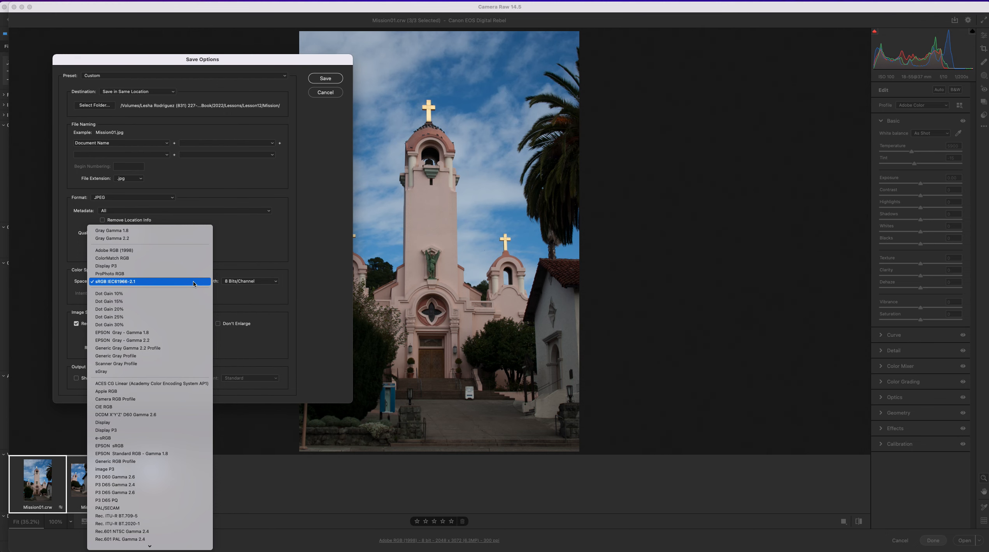
{"action": "left_click", "coordinate": [193, 283]}
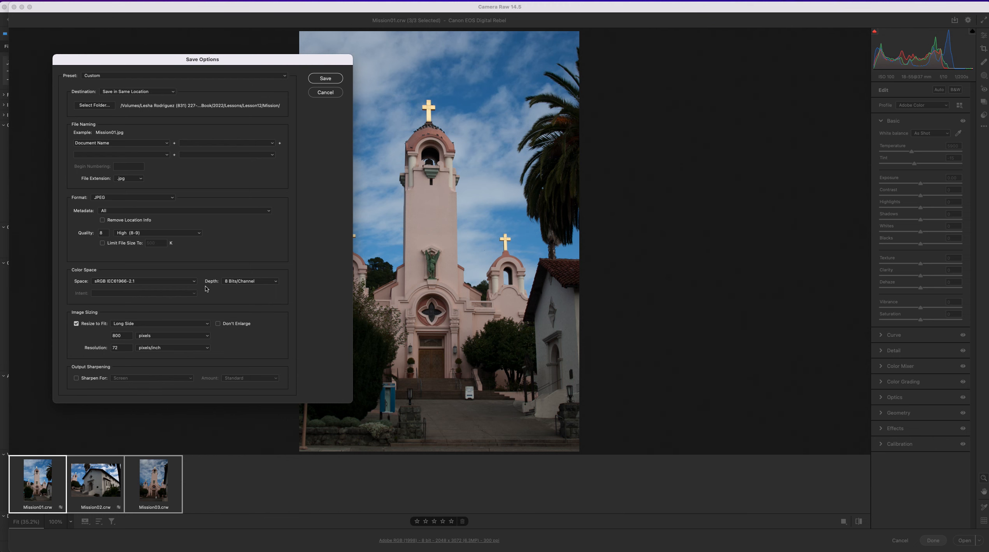
{"action": "left_click", "coordinate": [195, 282]}
{"action": "left_click", "coordinate": [195, 283]}
- Resize the output images by their Long Side and save the three JPEG copies
{"action": "left_click_drag", "start_coordinate": [136, 62], "coordinate": [131, 10]}
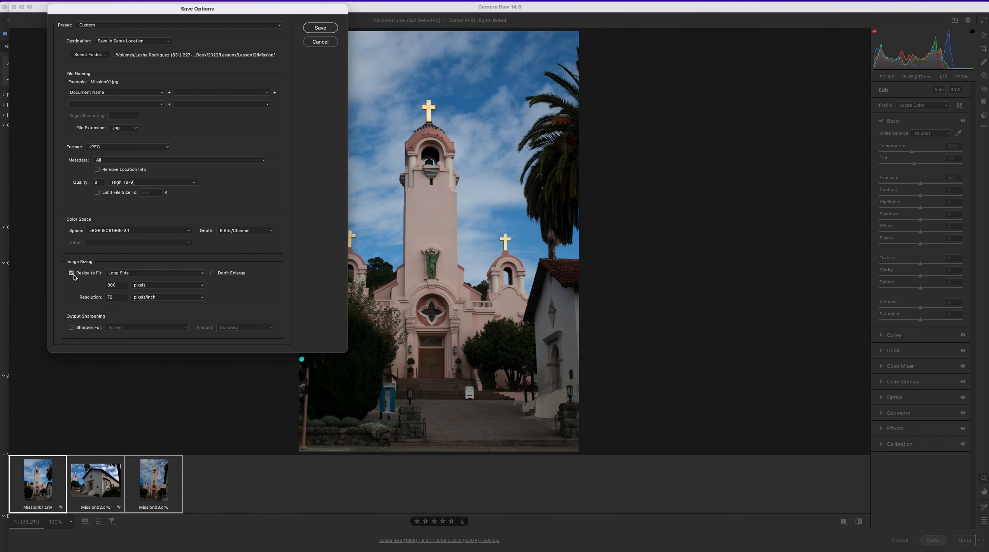
{"action": "left_click", "coordinate": [206, 277]}
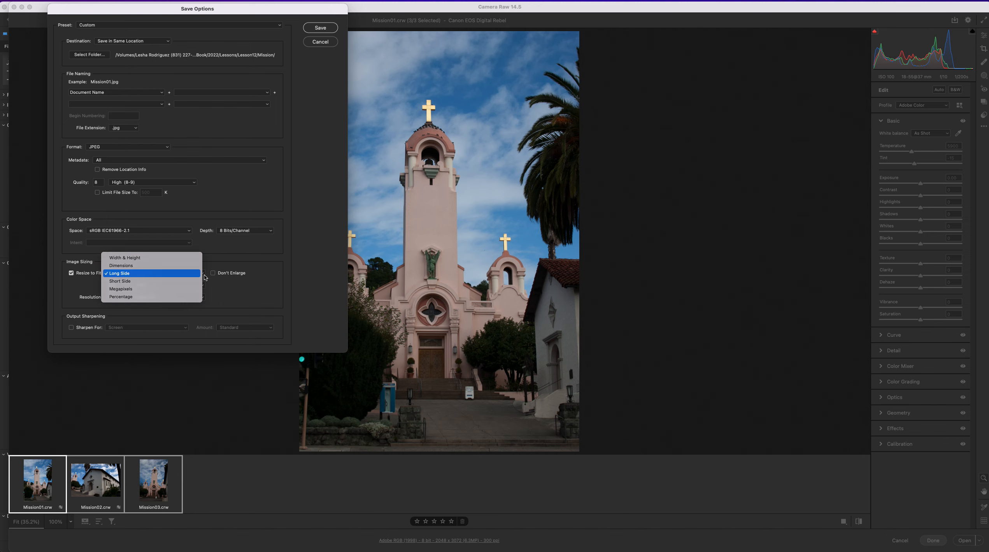
{"action": "left_click", "coordinate": [205, 277]}
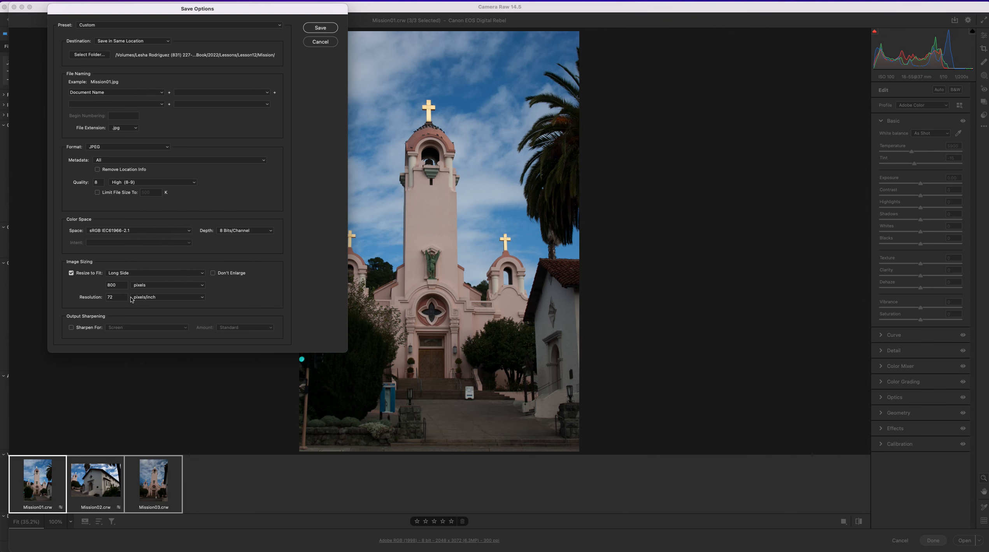
{"action": "left_click", "coordinate": [316, 29]}
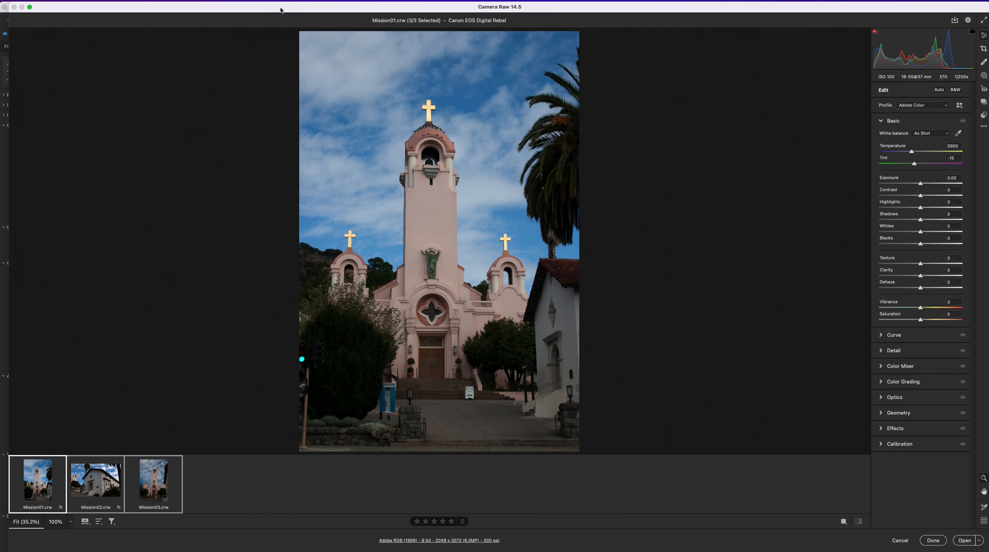
- Move the Camera Raw window aside to check the Mission folder for the saved JPEGs, and bring it back
{"action": "left_click_drag", "start_coordinate": [280, 10], "coordinate": [420, 377]}
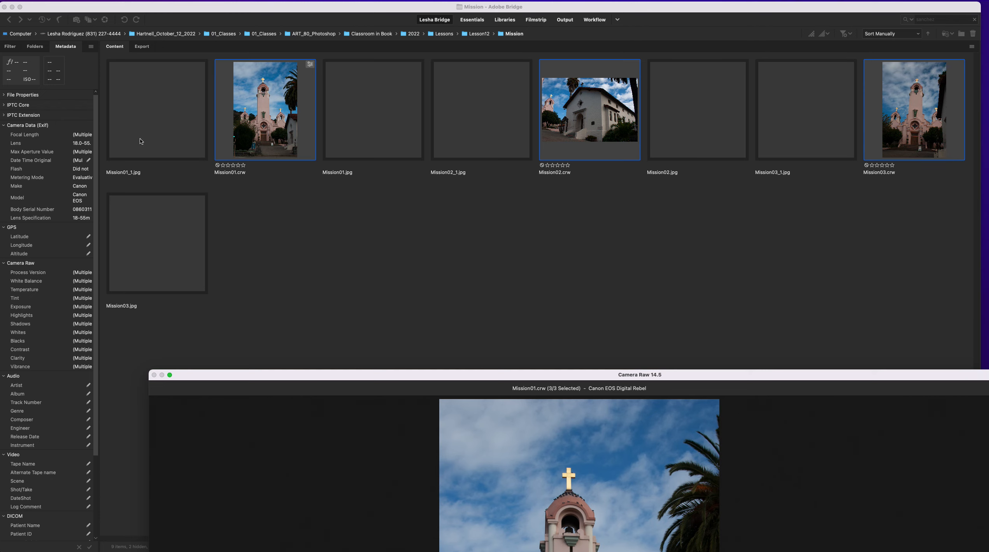
{"action": "double_click", "coordinate": [295, 375]}
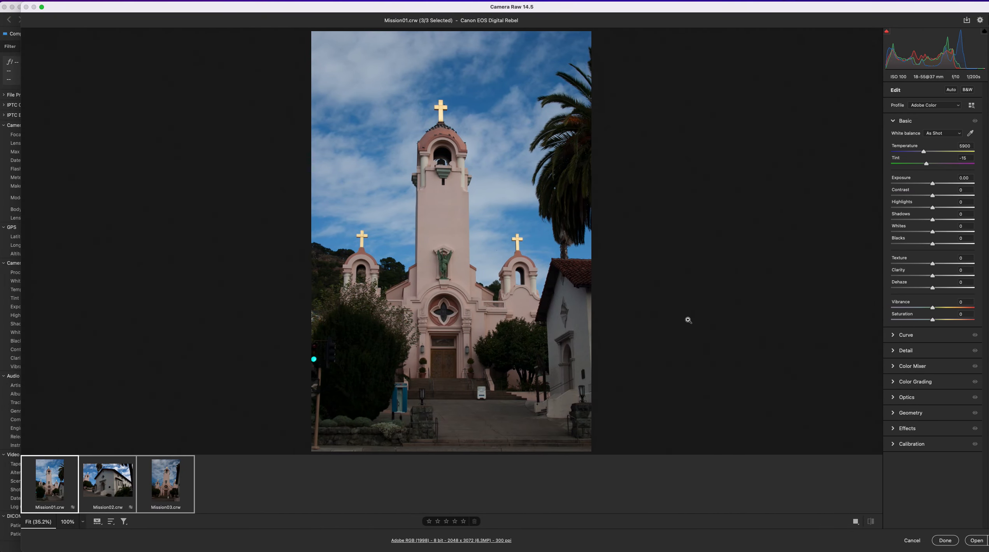
{"action": "left_click", "coordinate": [687, 317]}
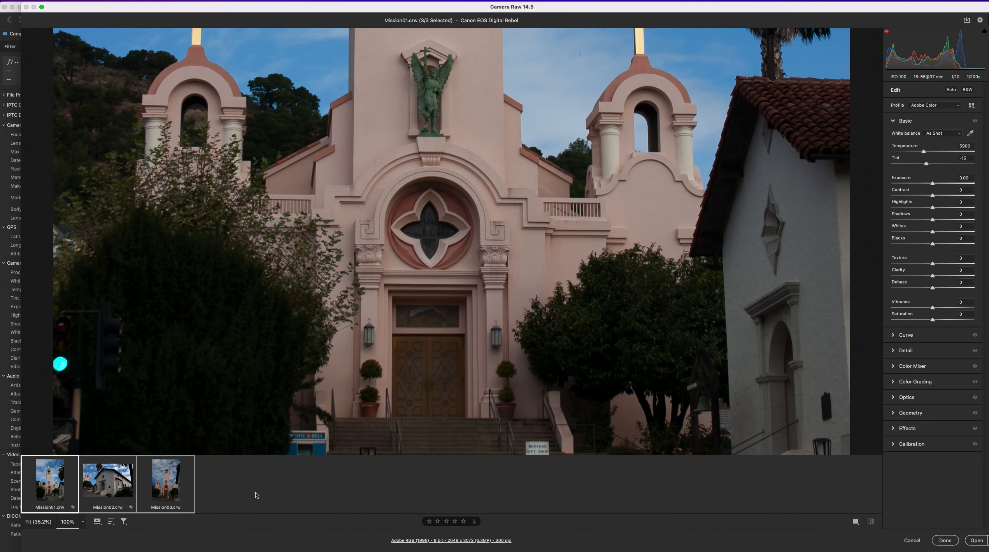
- Select only Mission01.crw in the filmstrip and open it in Photoshop as a smart object
{"action": "left_click", "coordinate": [72, 492]}
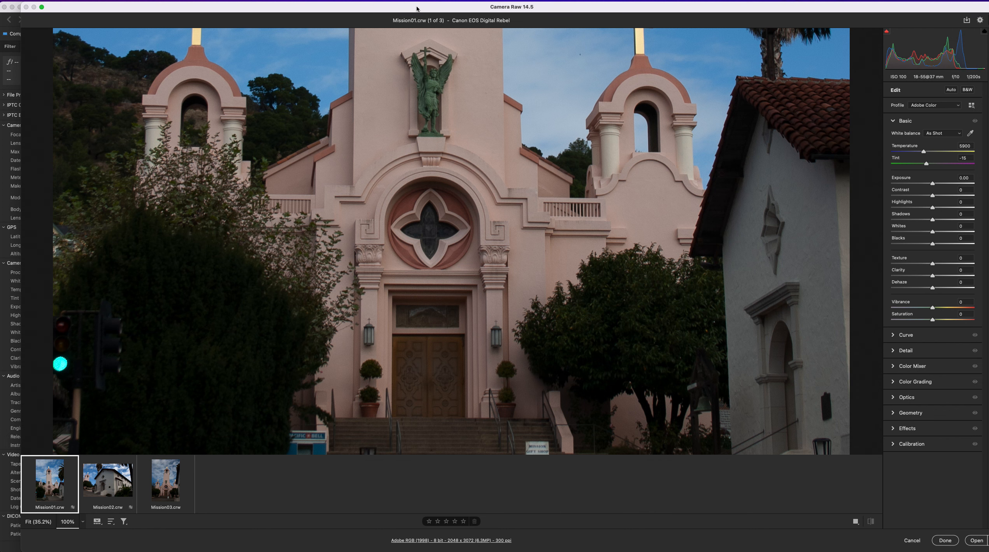
{"action": "left_click_drag", "start_coordinate": [419, 1], "coordinate": [400, 0]}
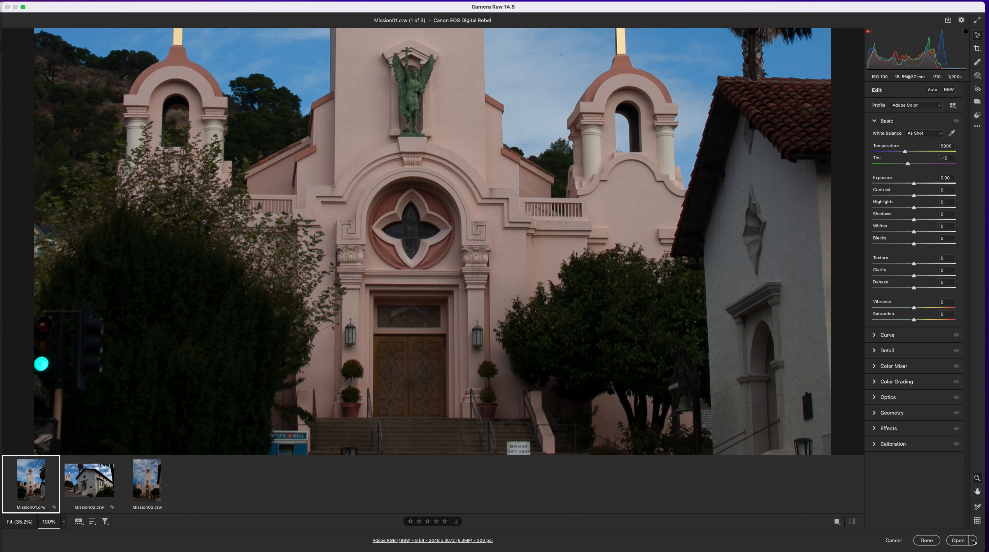
{"action": "left_click", "coordinate": [974, 540]}
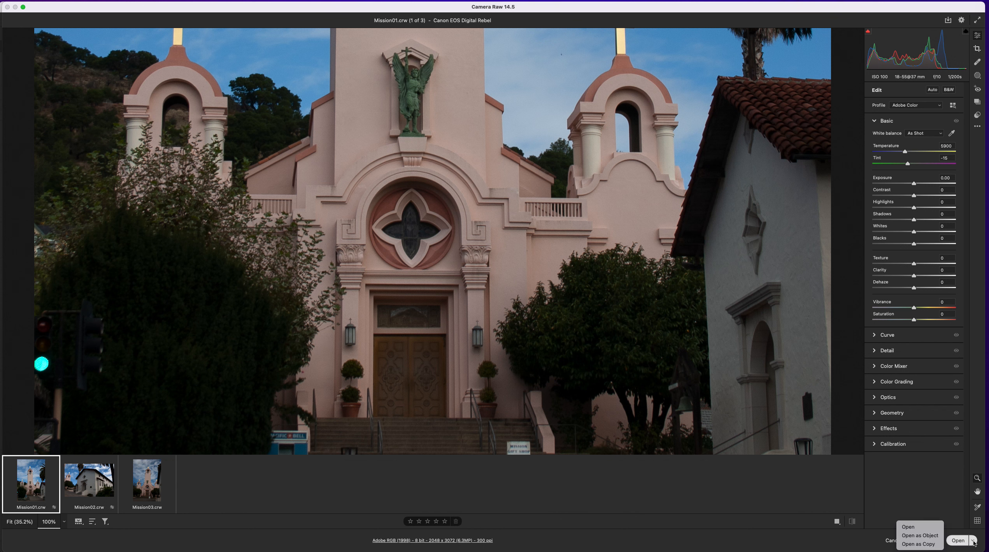
{"action": "left_click", "coordinate": [937, 535]}
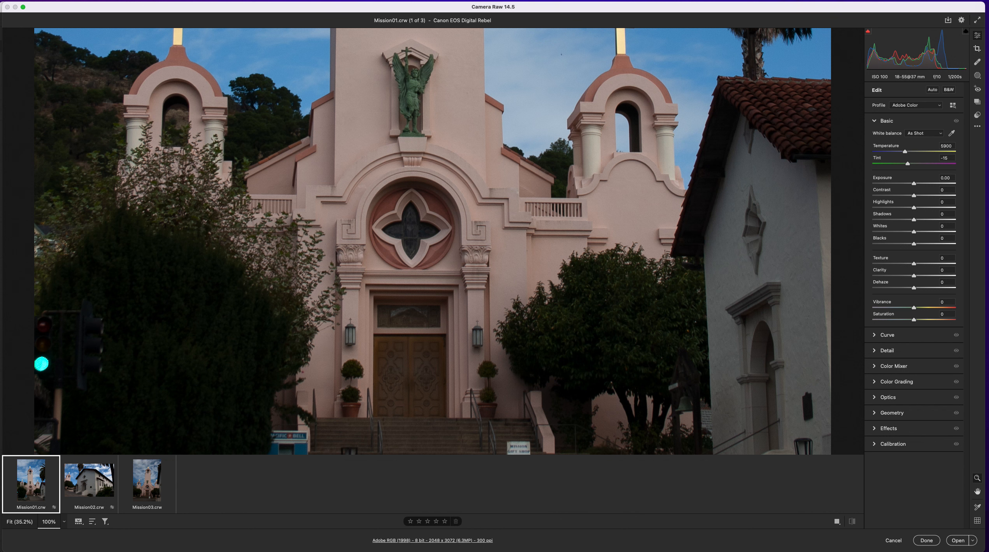
{"action": "left_click", "coordinate": [973, 541]}
{"action": "left_click", "coordinate": [920, 536]}
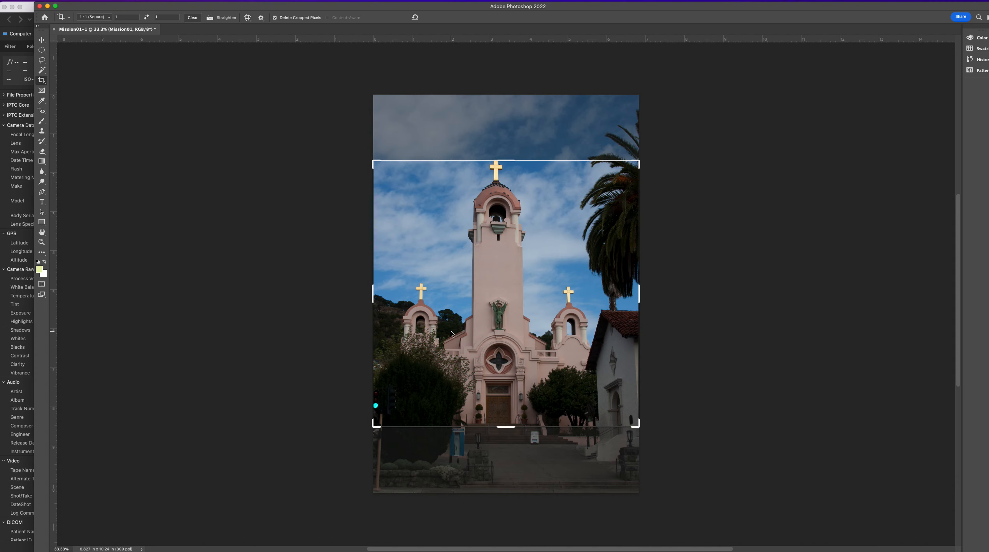
- Activate the Move tool in place of Crop and toggle the display of the Layers panel
{"action": "left_click", "coordinate": [42, 40]}
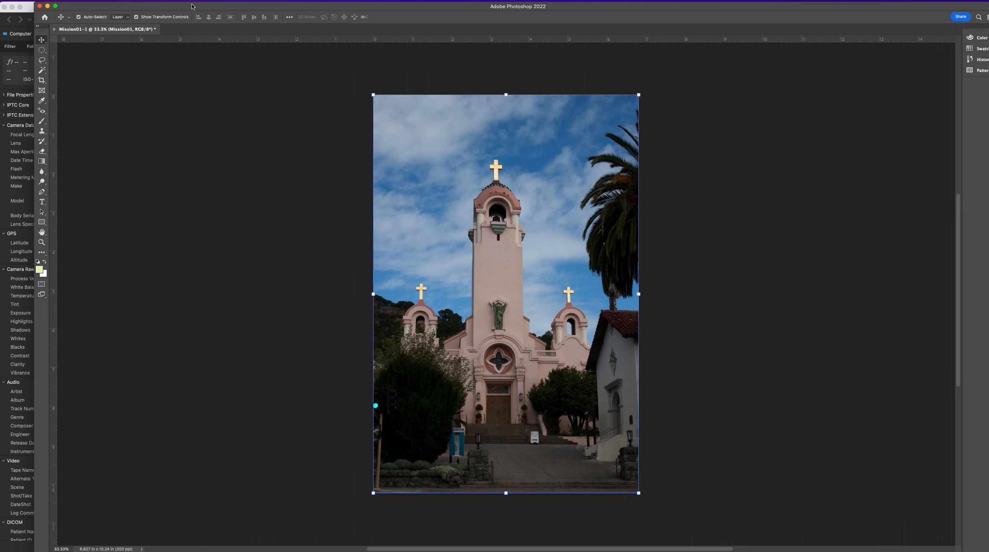
{"action": "left_click", "coordinate": [255, 1]}
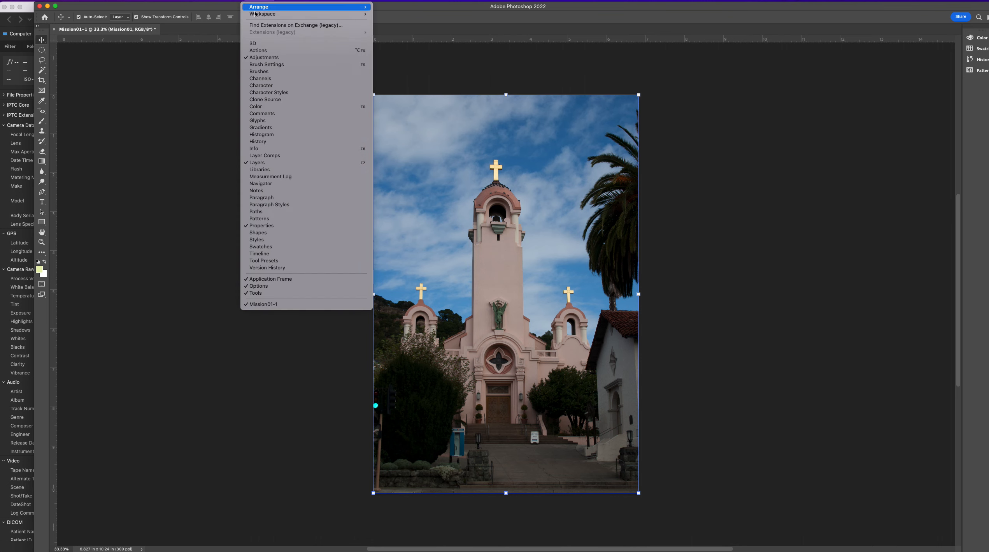
{"action": "left_click", "coordinate": [267, 167]}
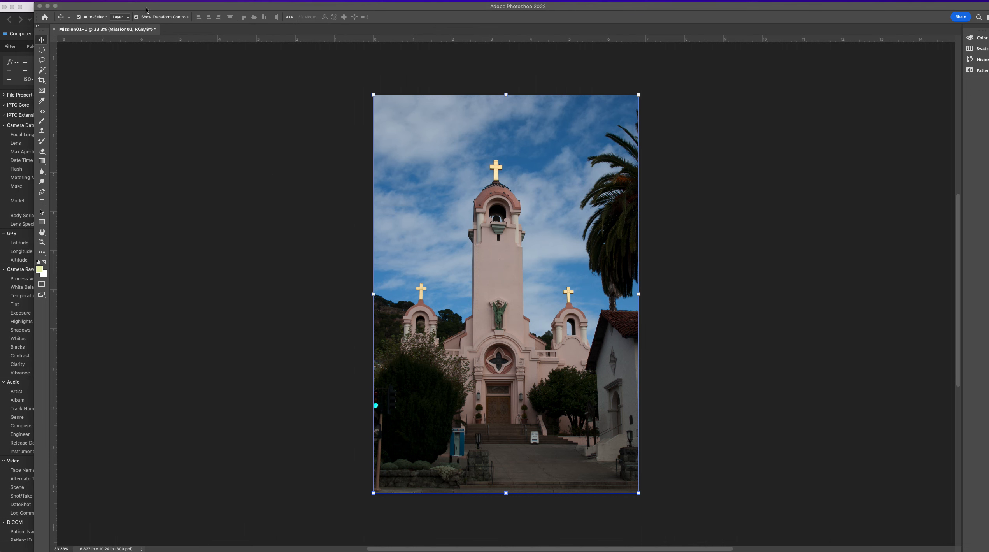
- Reposition the Photoshop window so that it fits on the screen with its collapsed panels in view
{"action": "left_click_drag", "start_coordinate": [147, 7], "coordinate": [245, 223]}
{"action": "left_click_drag", "start_coordinate": [259, 7], "coordinate": [988, 156]}
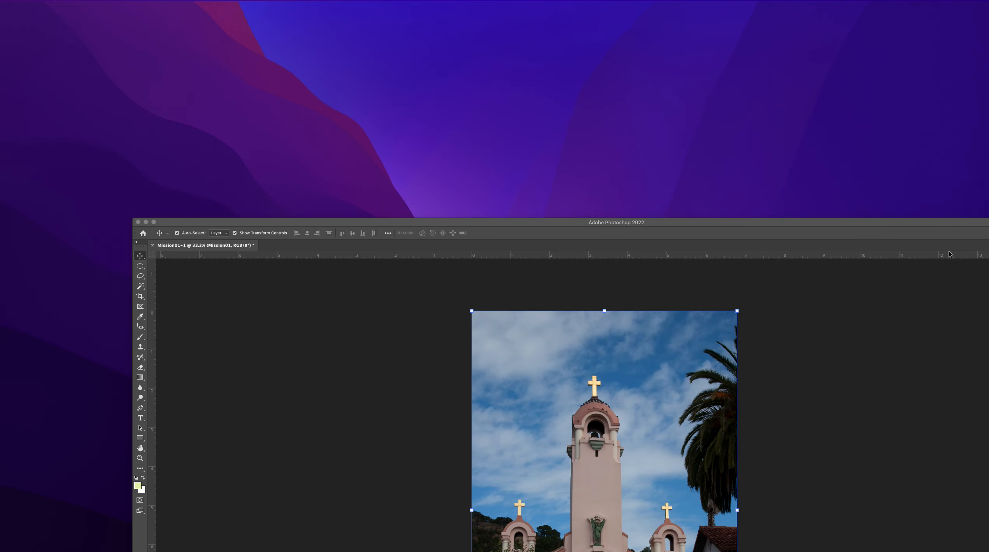
{"action": "double_click", "coordinate": [198, 222]}
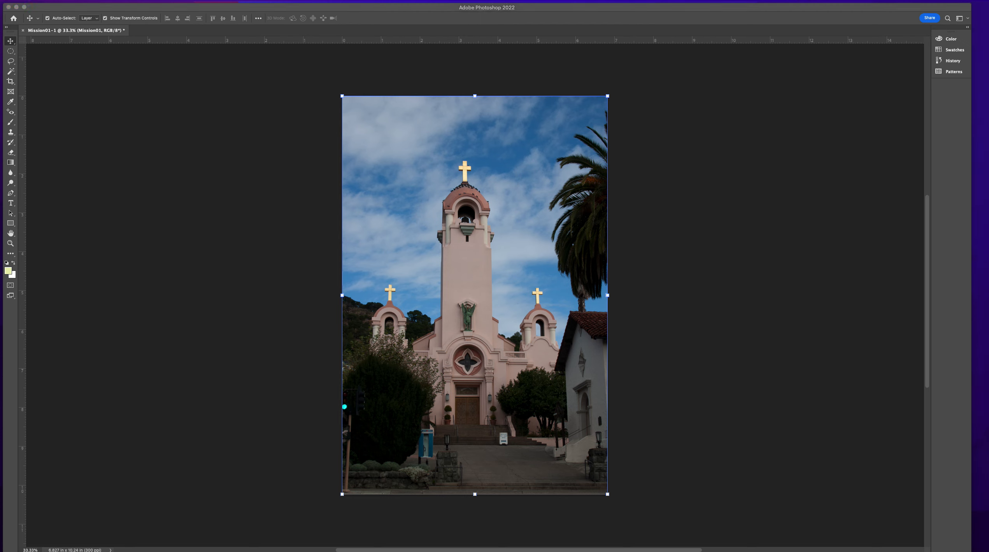
- Deselect the image layer and show the Layers panel with its panel group beside the photo
{"action": "left_click", "coordinate": [676, 186]}
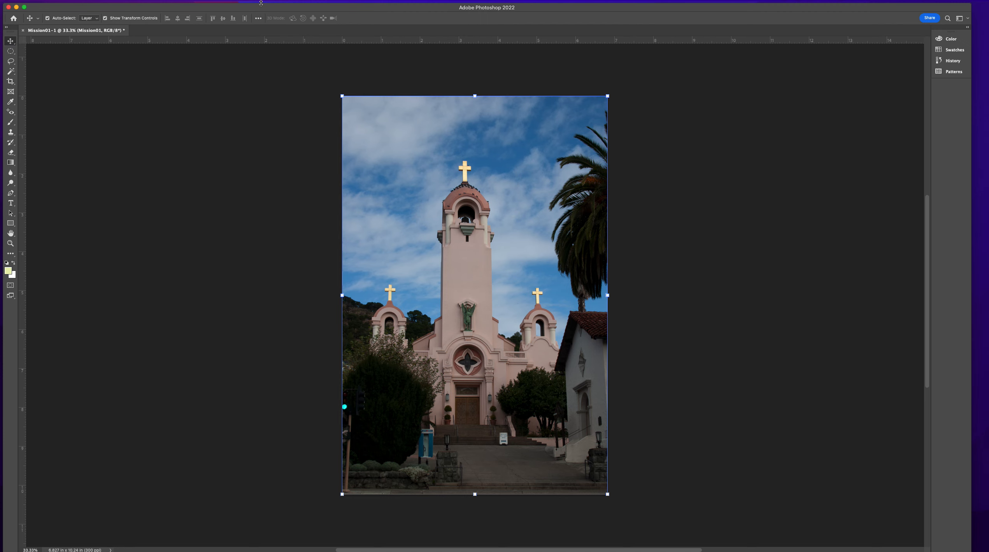
{"action": "left_click", "coordinate": [30, 59]}
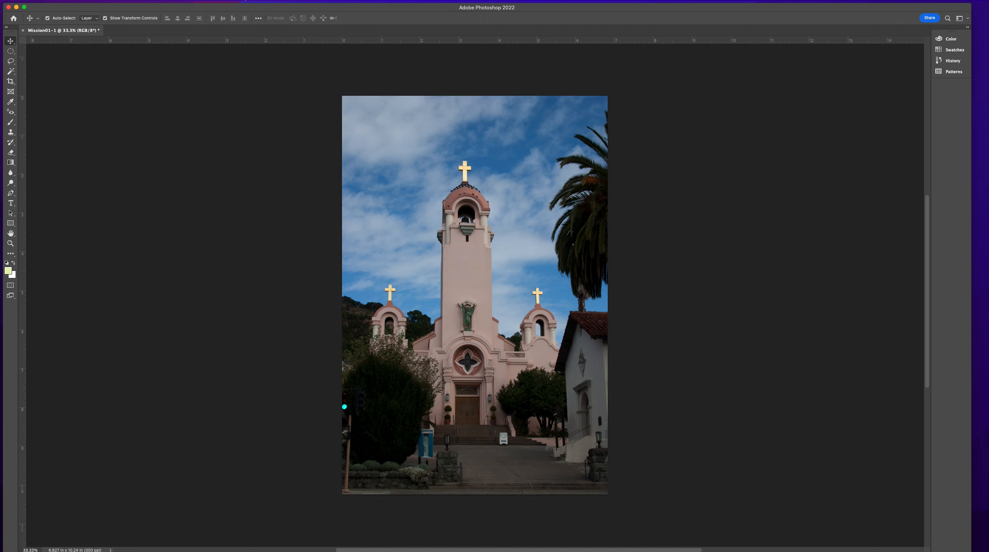
{"action": "left_click", "coordinate": [261, 1]}
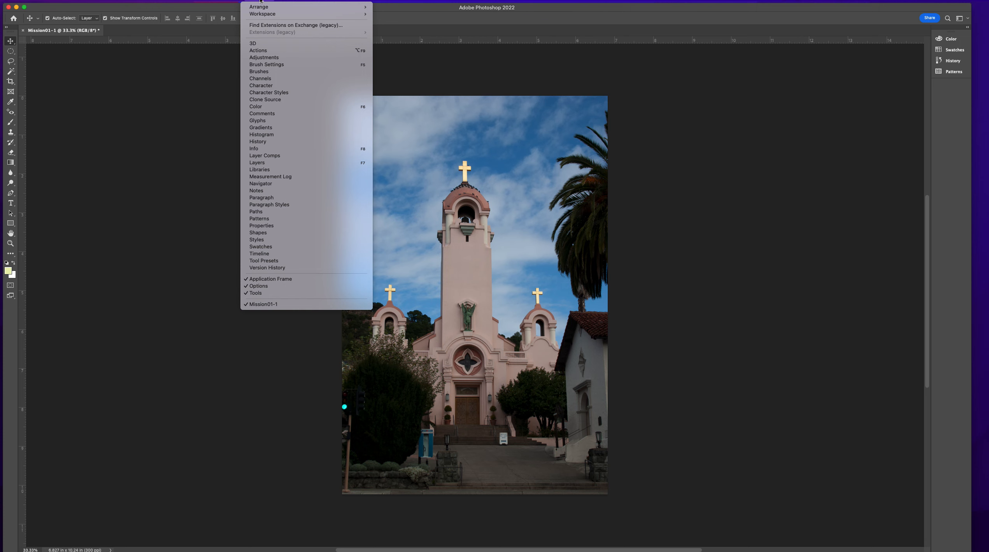
{"action": "left_click", "coordinate": [262, 163]}
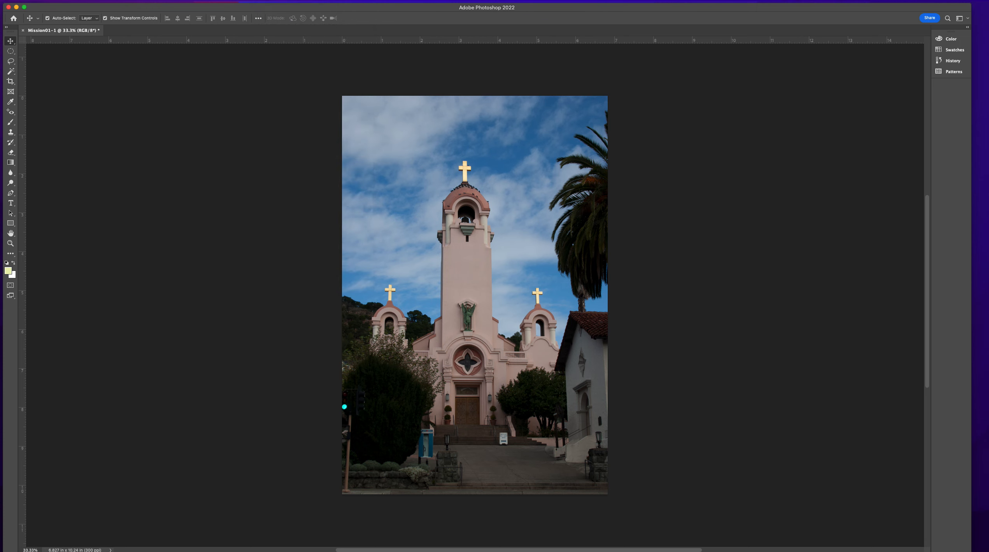
{"action": "left_click_drag", "start_coordinate": [201, 58], "coordinate": [222, 55]}
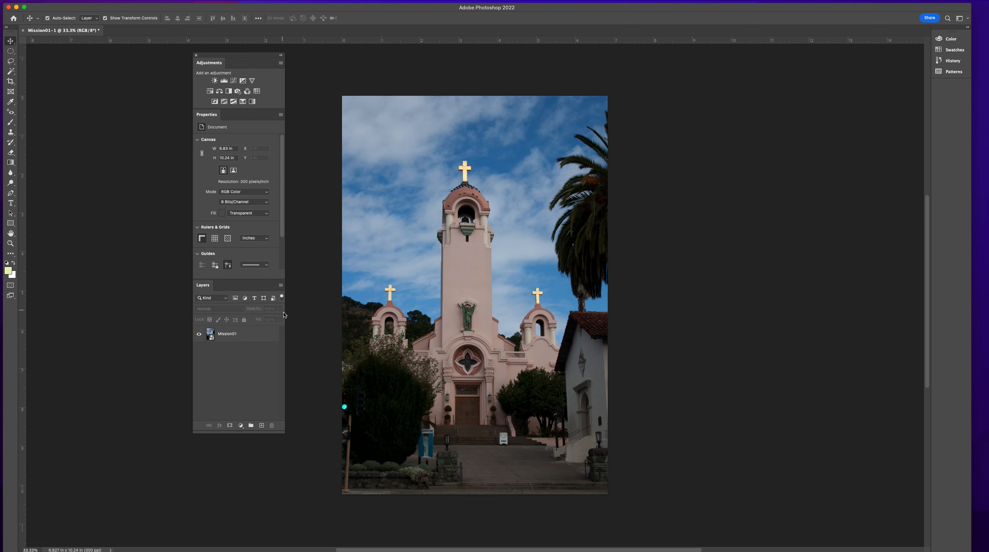
- Detach the Layers panel to examine the Mission01 smart object thumbnail, and dock it back below Properties
{"action": "left_click_drag", "start_coordinate": [202, 285], "coordinate": [110, 226]}
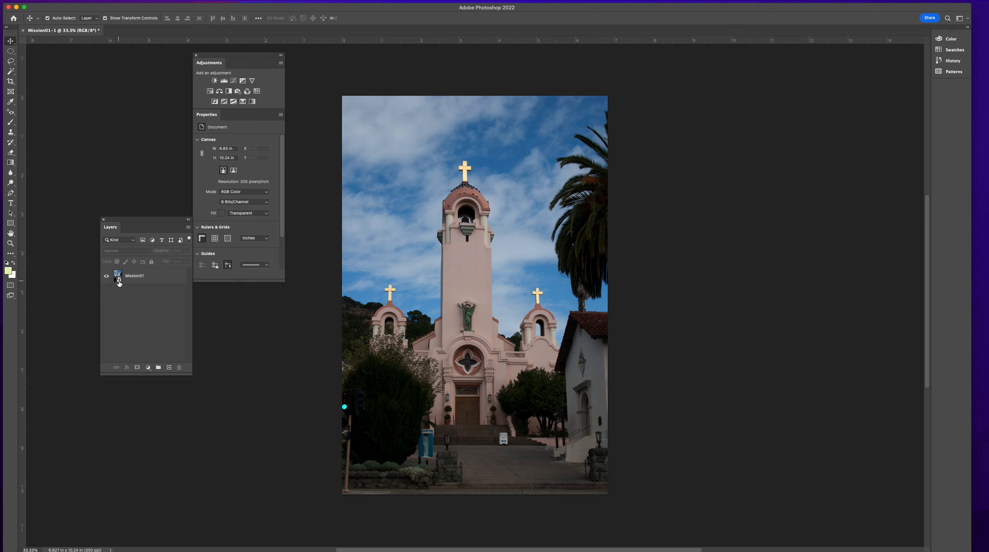
{"action": "left_click_drag", "start_coordinate": [109, 221], "coordinate": [209, 281]}
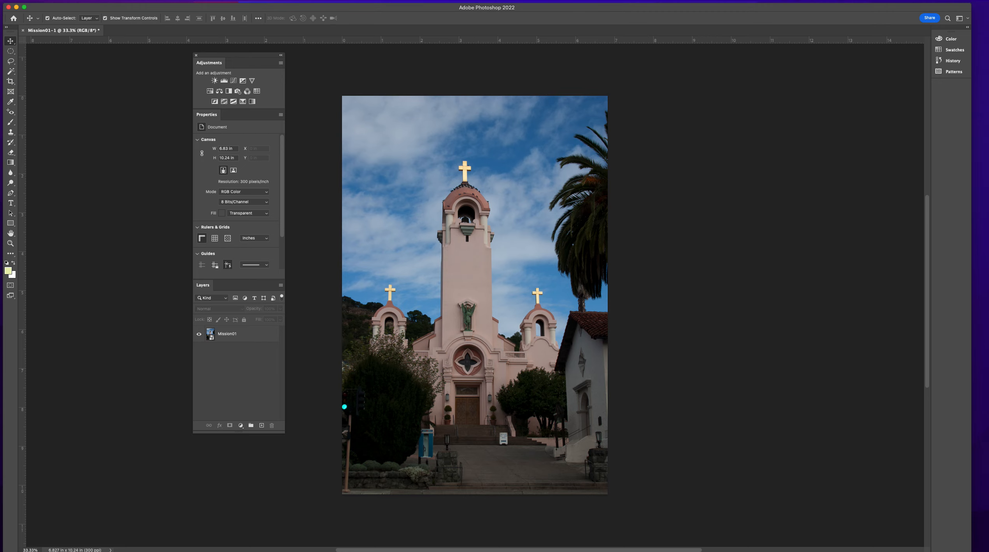
- Switch to Bridge, clear the file selection, and move Mission01.crw and Mission03.crw to the front of the Mission folder's thumbnails
{"action": "left_click_drag", "start_coordinate": [494, 551], "coordinate": [388, 7]}
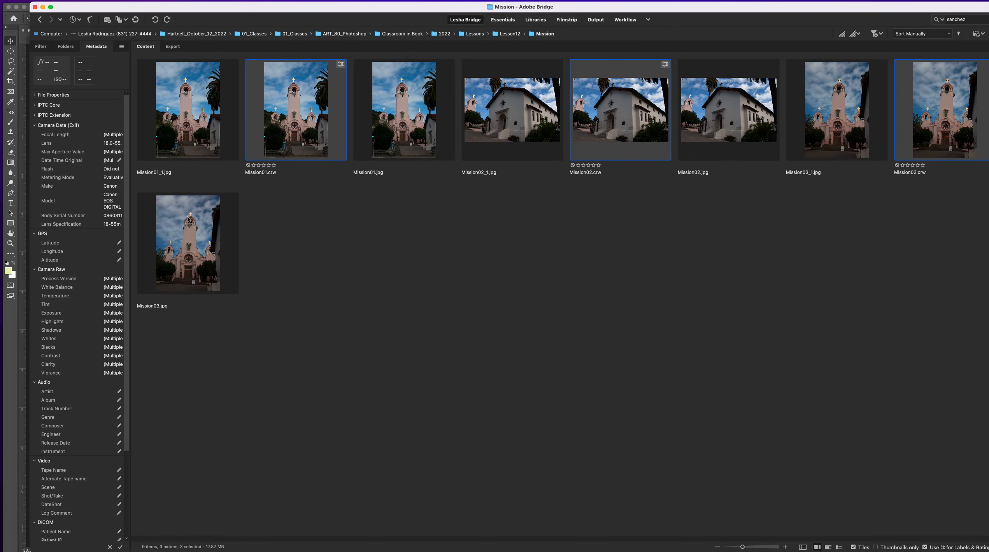
{"action": "left_click", "coordinate": [368, 320]}
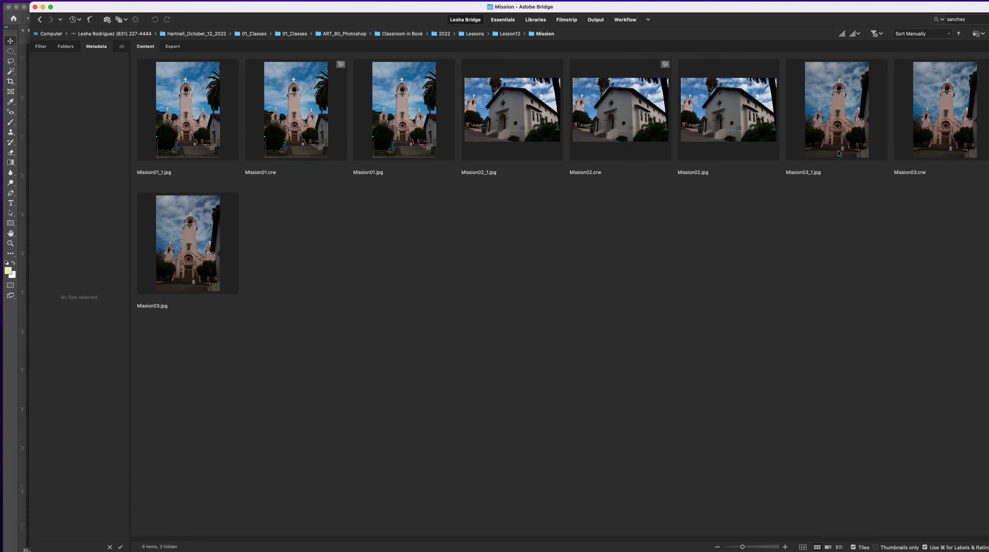
{"action": "left_click_drag", "start_coordinate": [903, 111], "coordinate": [167, 109]}
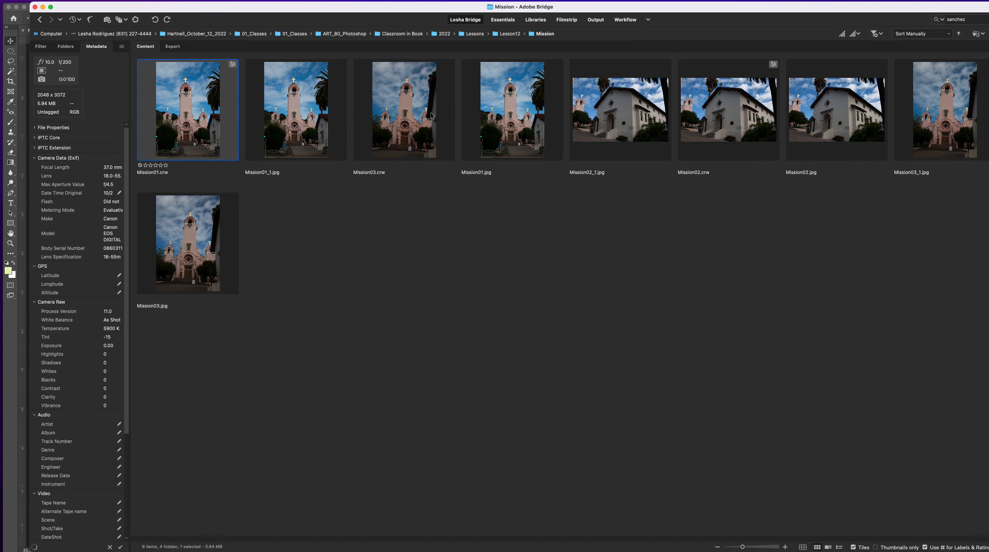
{"action": "left_click_drag", "start_coordinate": [414, 113], "coordinate": [251, 123]}
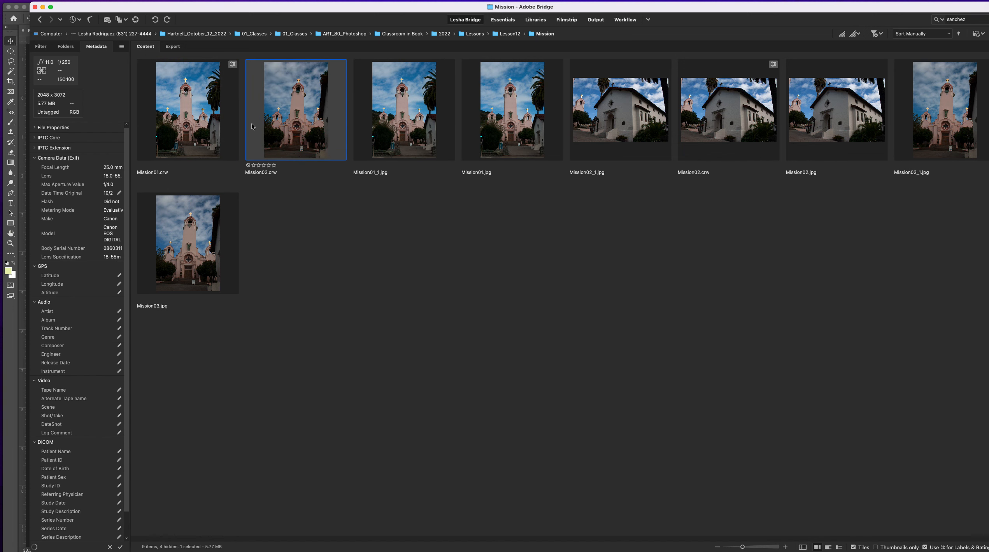
- Open Mission01.crw in Camera Raw and send it to Photoshop as a regular image instead of a smart object
{"action": "left_click", "coordinate": [181, 120]}
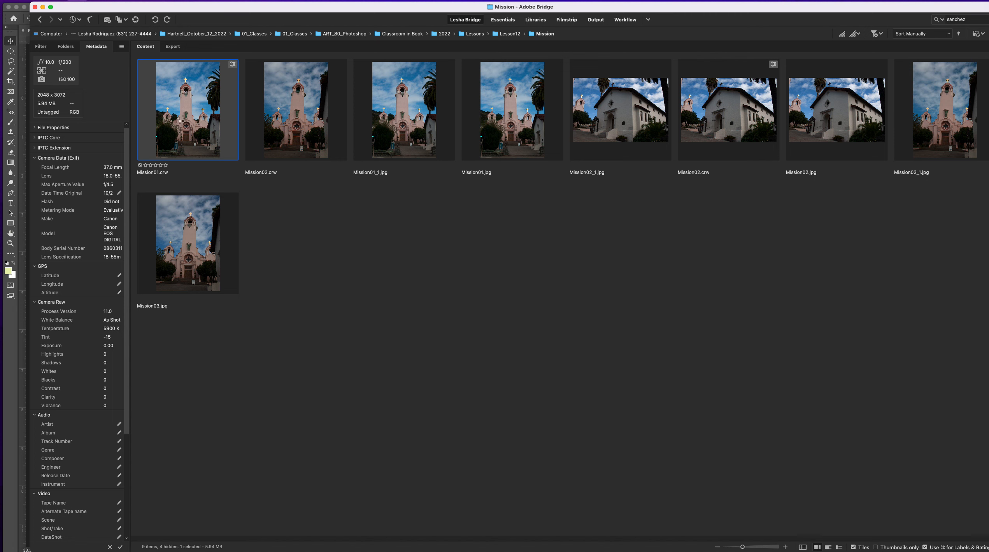
{"action": "double_click", "coordinate": [181, 120]}
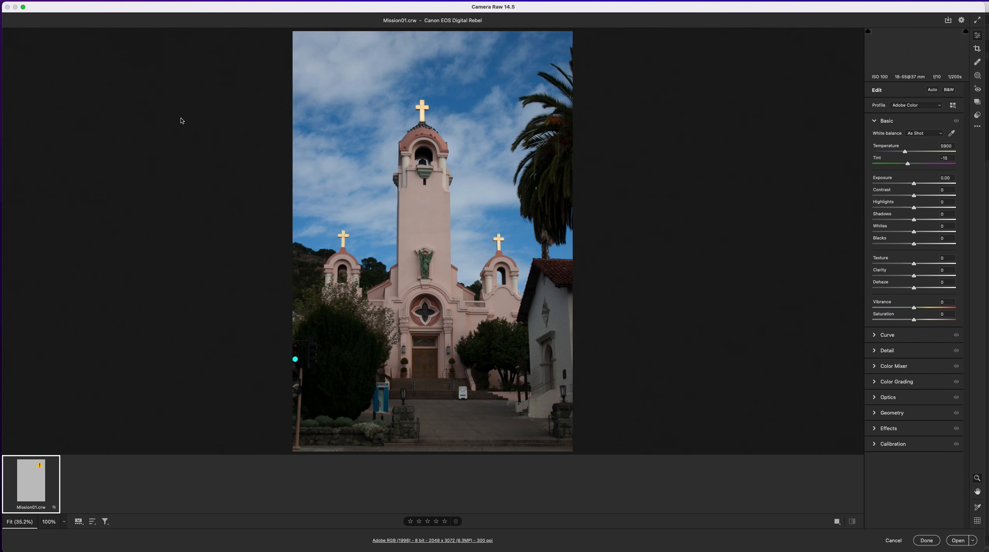
{"action": "left_click", "coordinate": [961, 541]}
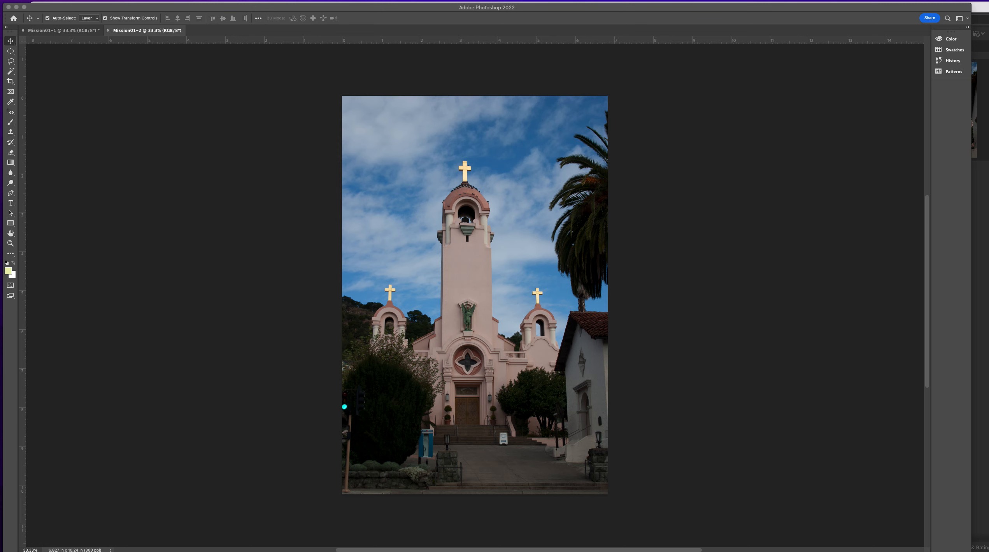
- Compare the layers of the Mission01-1 and Mission01-2 documents, and close Mission01-2 without saving
{"action": "left_click", "coordinate": [79, 32]}
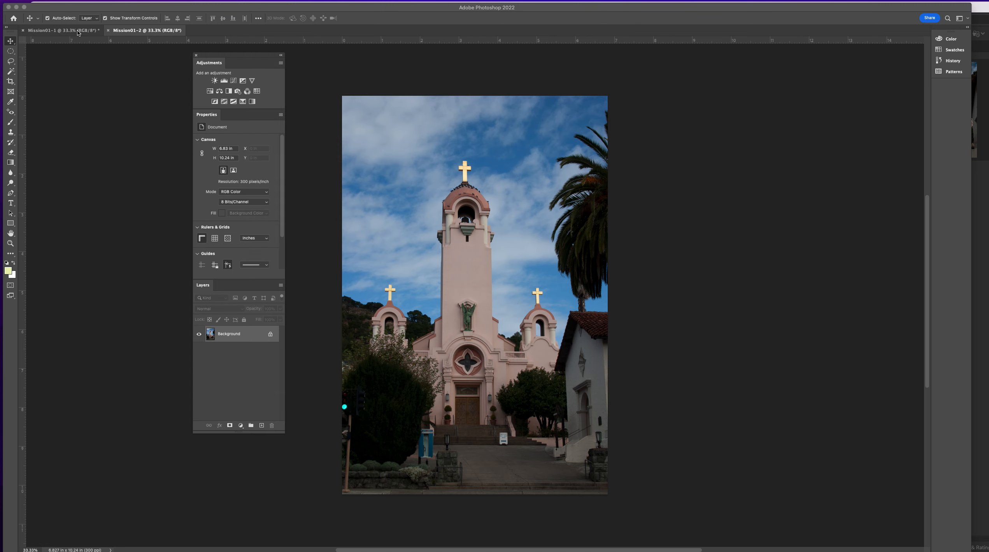
{"action": "left_click", "coordinate": [79, 31]}
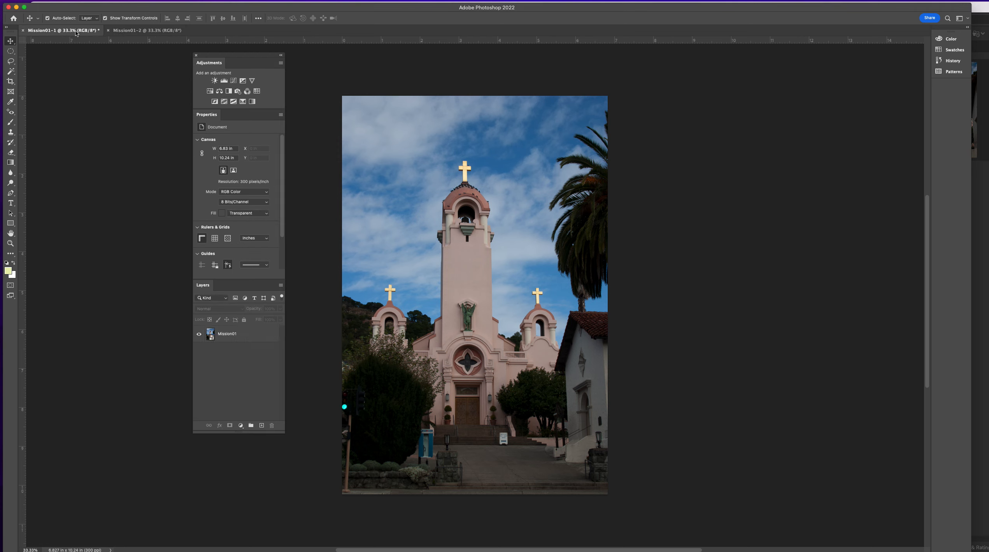
{"action": "left_click", "coordinate": [130, 30]}
{"action": "left_click", "coordinate": [108, 31]}
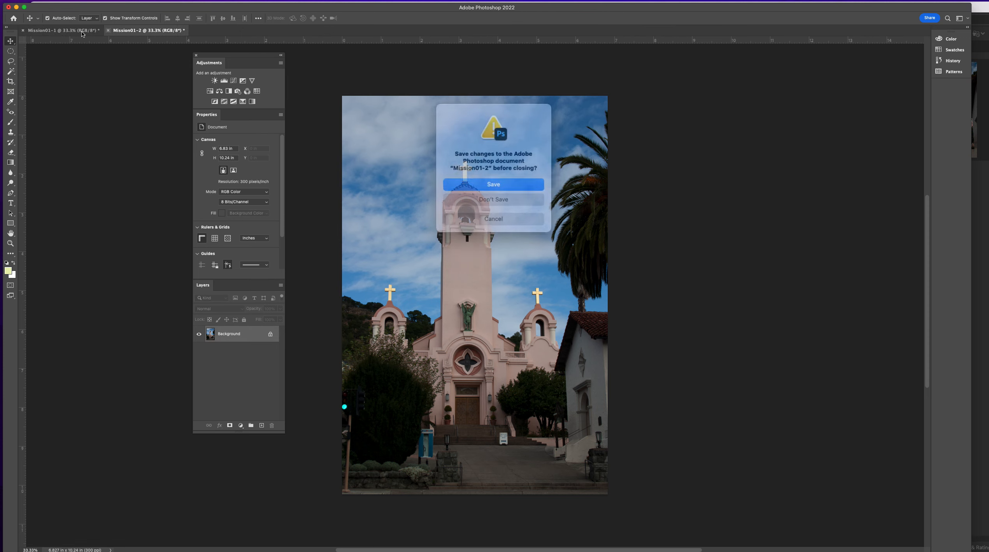
{"action": "left_click", "coordinate": [490, 195]}
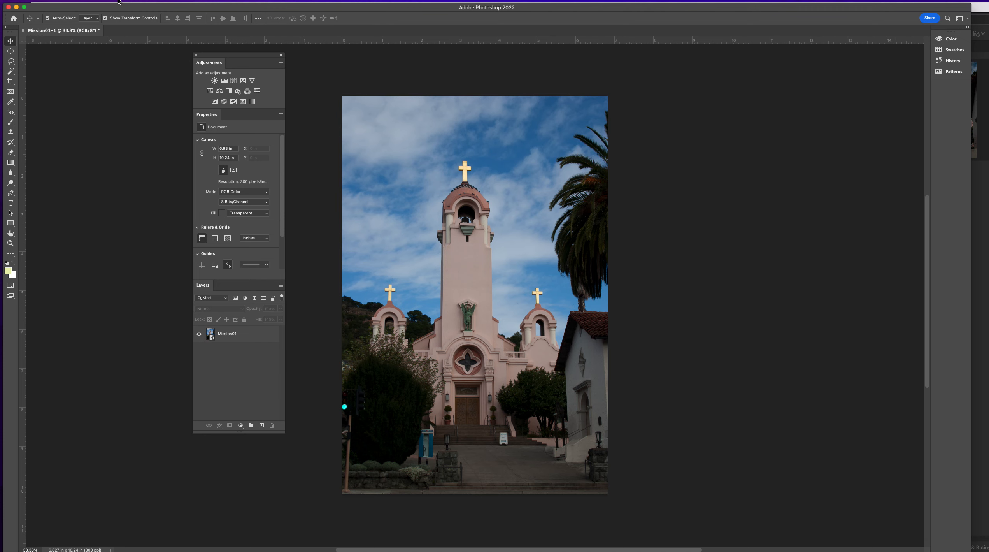
- Examine the Save As options for storing Mission01-1 on the computer, and cancel without saving
{"action": "left_click", "coordinate": [60, 1]}
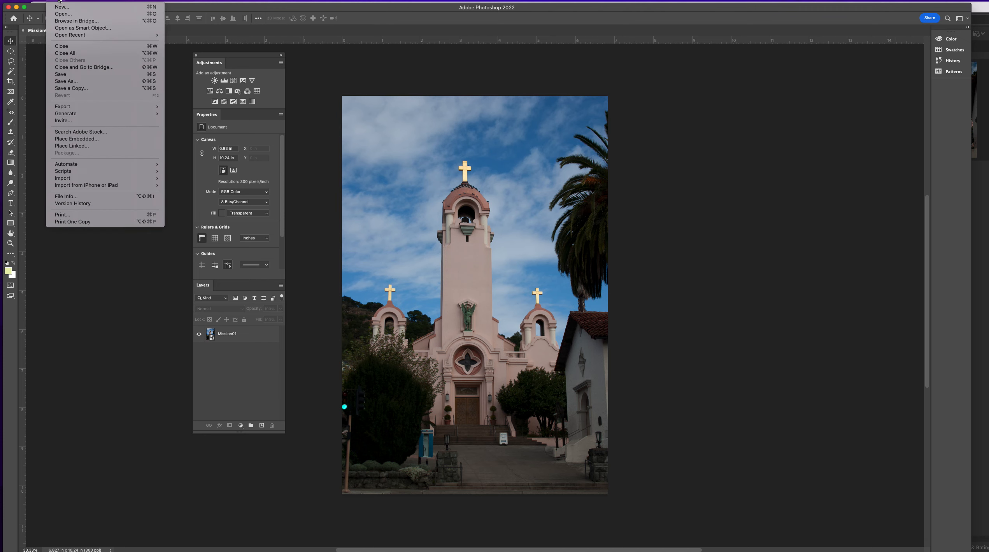
{"action": "left_click", "coordinate": [67, 81]}
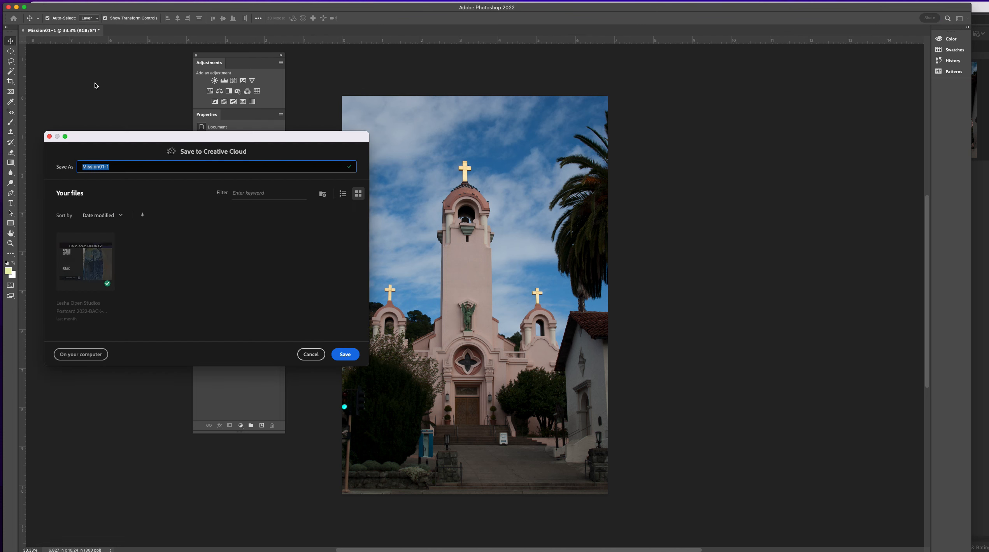
{"action": "left_click", "coordinate": [85, 354]}
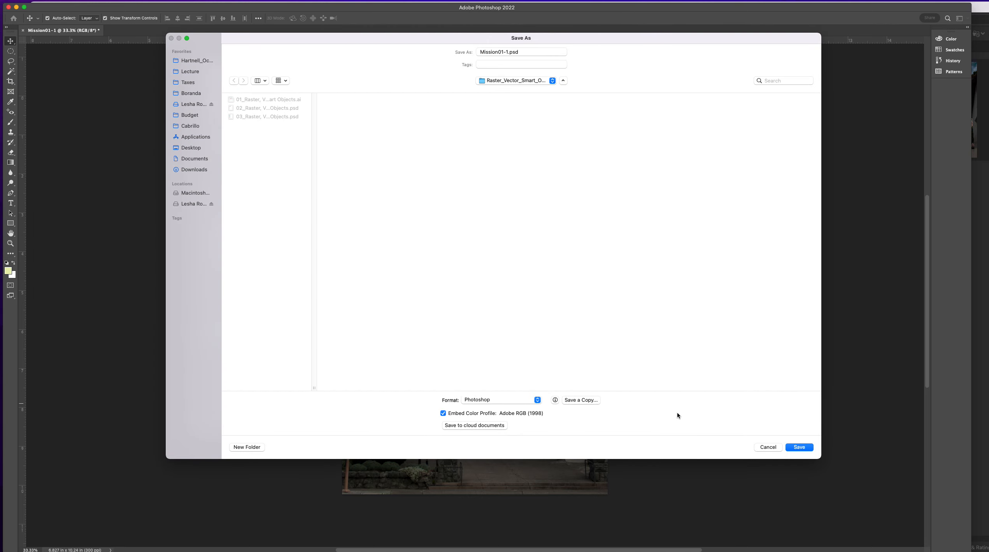
{"action": "left_click", "coordinate": [762, 448]}
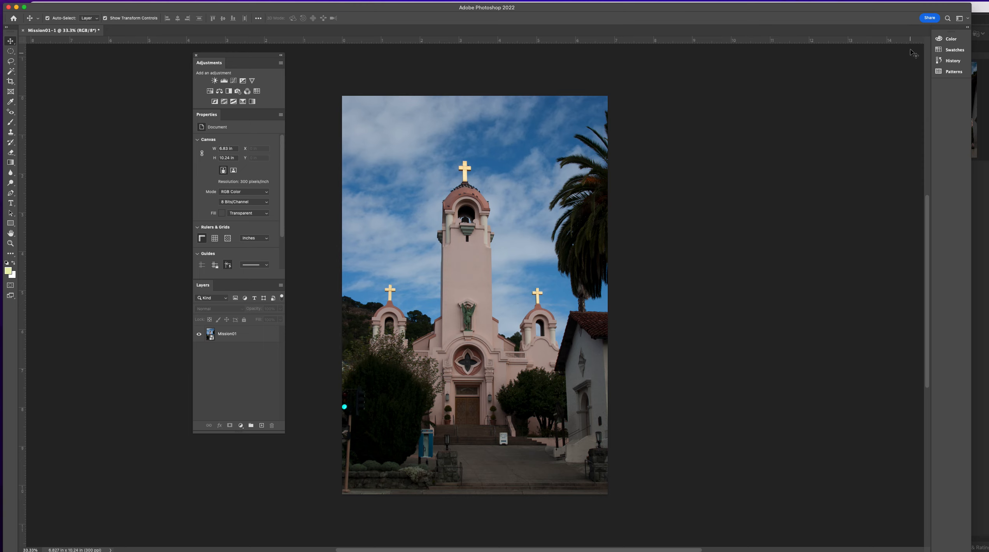